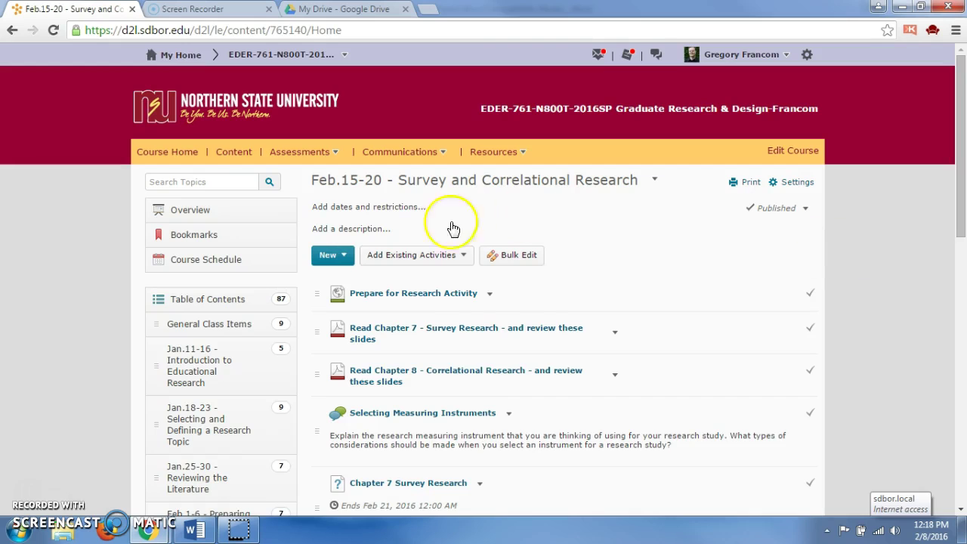
# Open the Feb.8-13 Selecting Measurement Instruments module in the course contents.
pyautogui.scroll(-3, 257, 283)
pyautogui.click(232, 370)
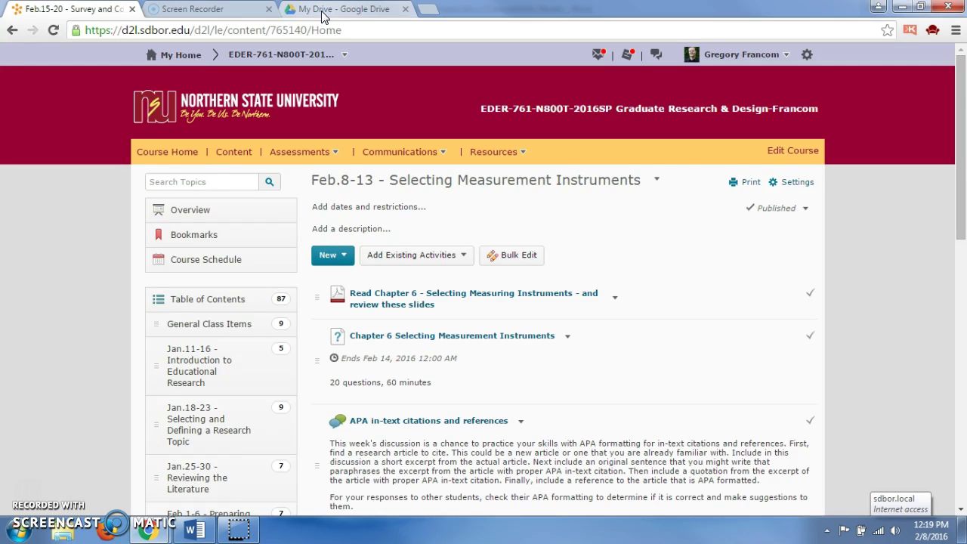
# Switch to Google Drive and open the survey form "Technology use Among K-12 Teachers in South Dakota" for editing.
pyautogui.click(323, 10)
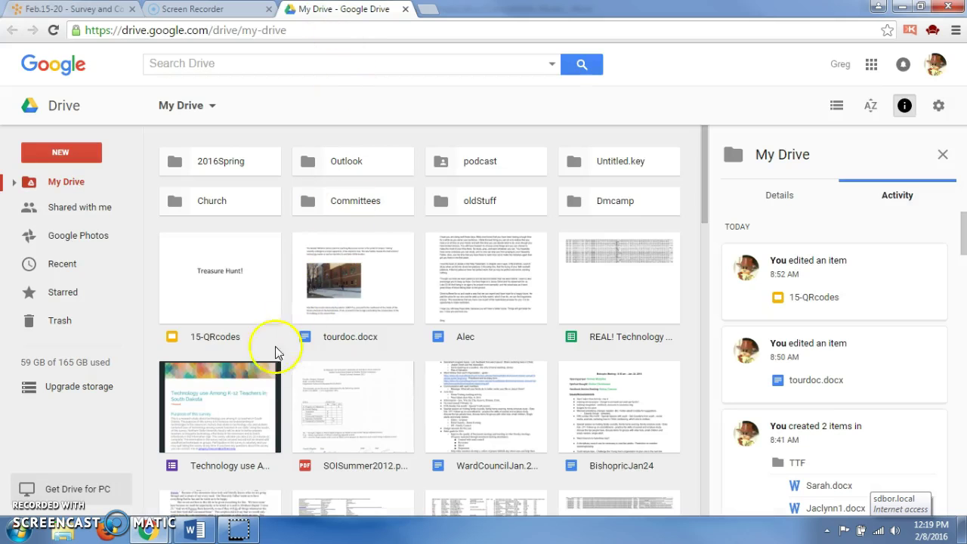
pyautogui.click(228, 411)
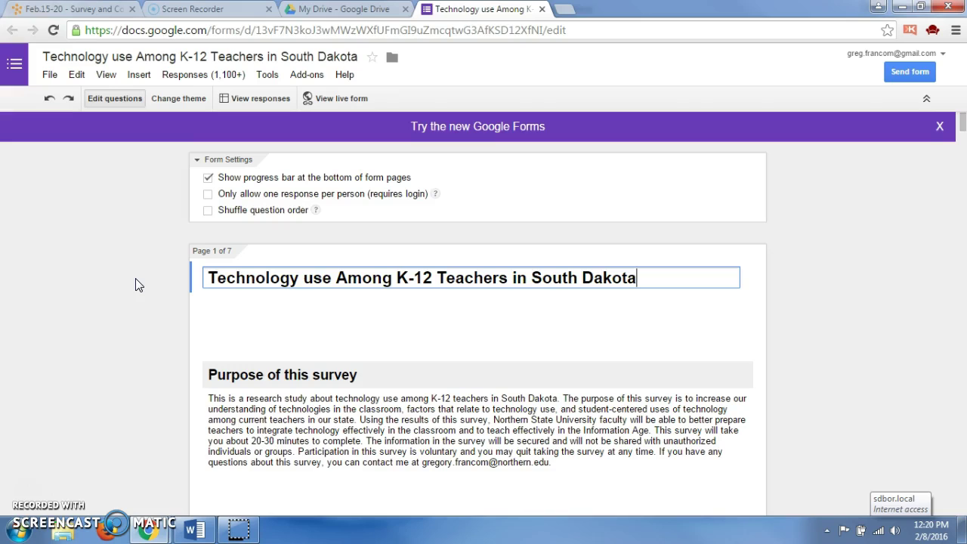
# Examine the survey's purpose statement, consent question and background questions on role, school size, town population, teaching experience and subject area.
pyautogui.scroll(-5, 138, 285)
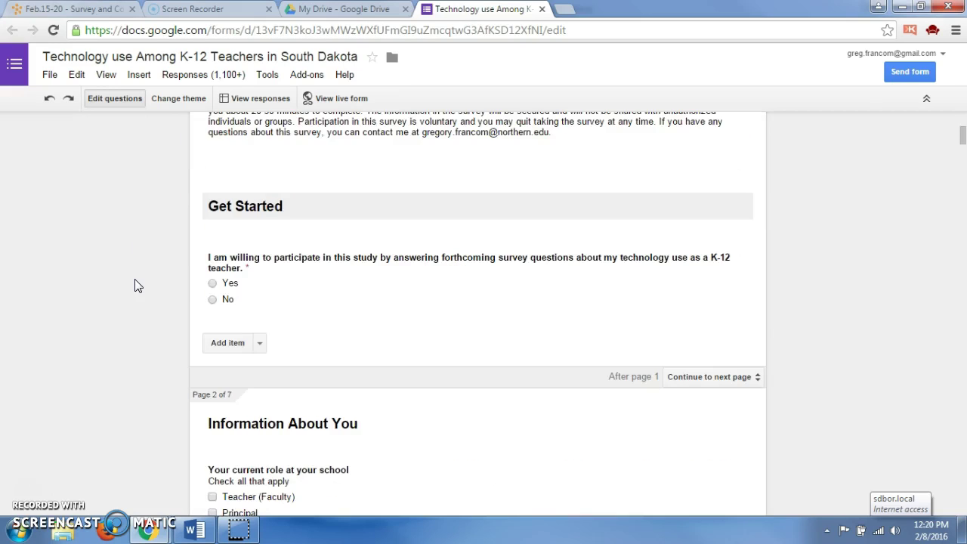
pyautogui.scroll(-3, 138, 285)
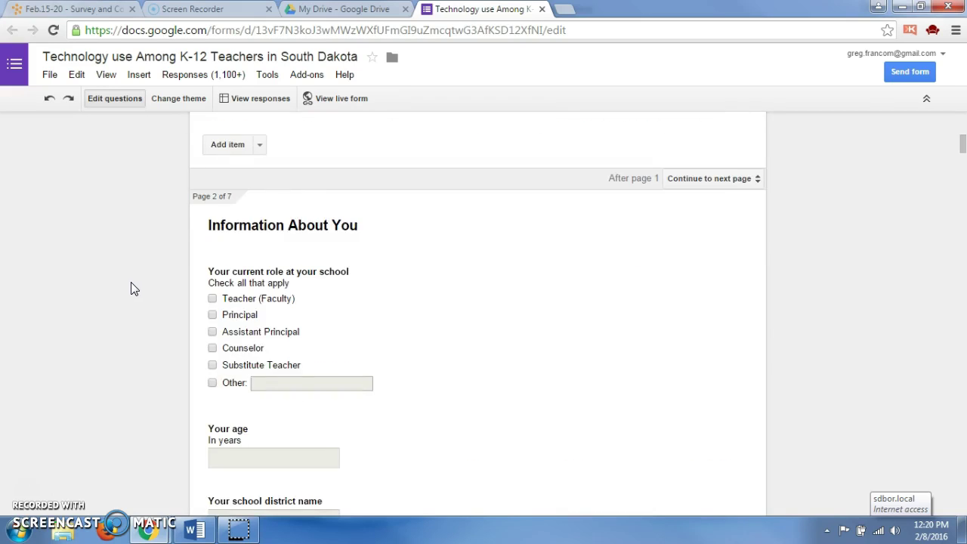
pyautogui.scroll(-3, 130, 290)
pyautogui.scroll(-4, 130, 290)
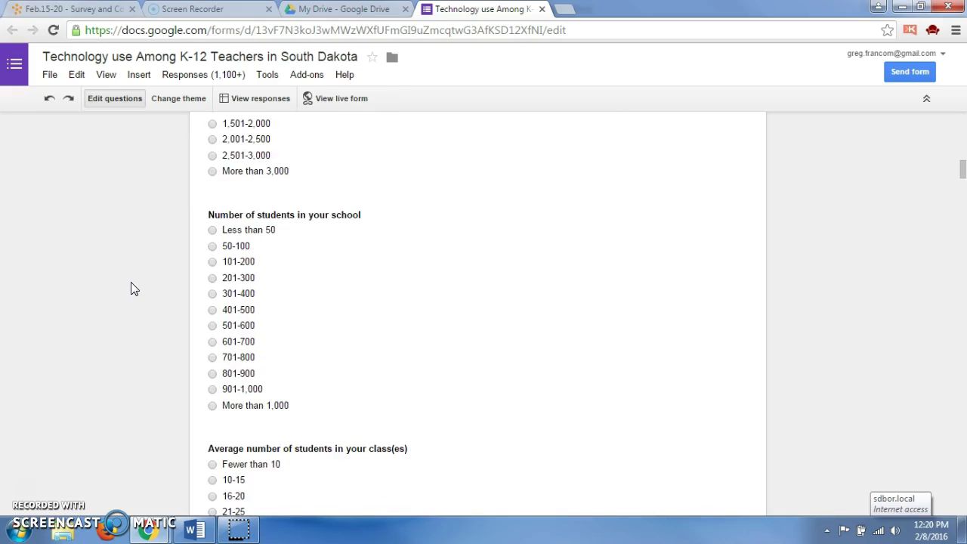
pyautogui.scroll(-5, 131, 289)
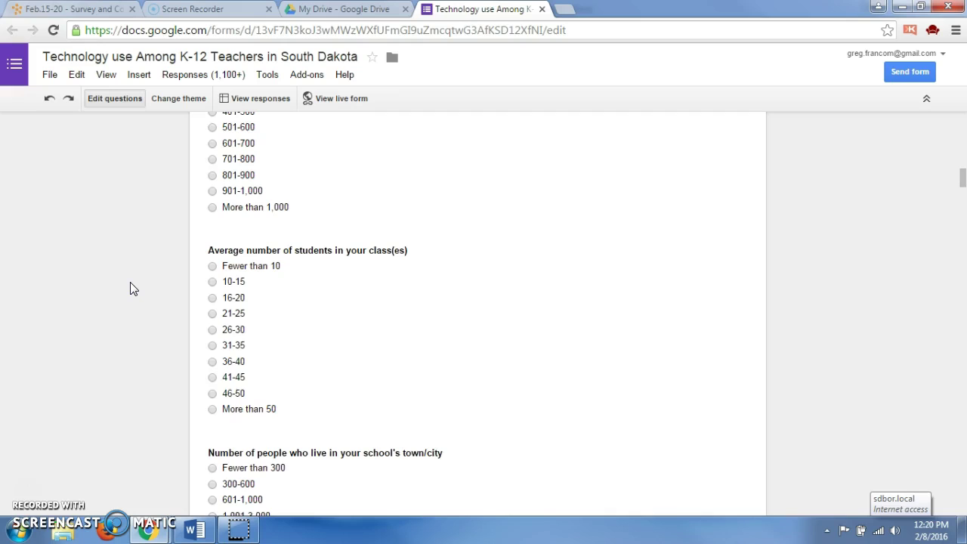
pyautogui.scroll(-4, 131, 288)
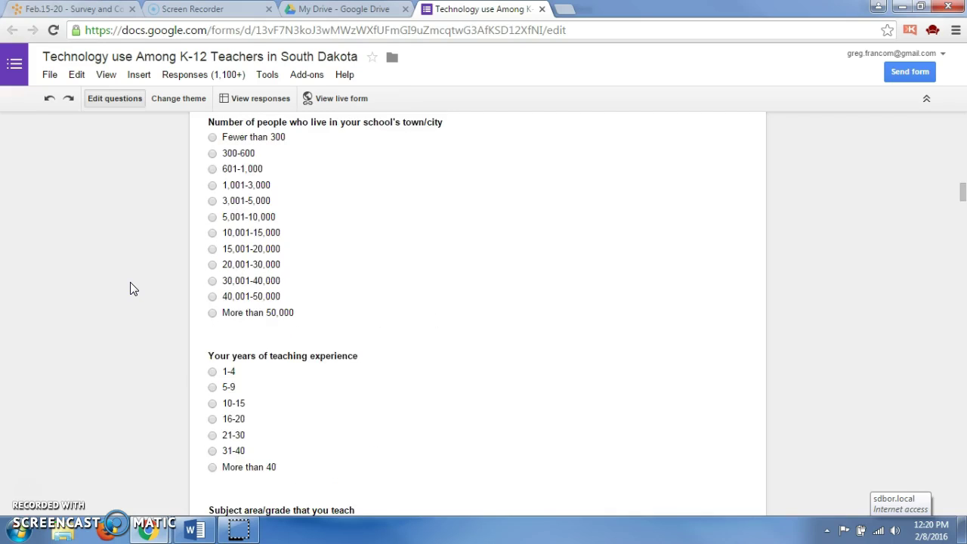
pyautogui.scroll(1, 130, 287)
pyautogui.click(271, 192)
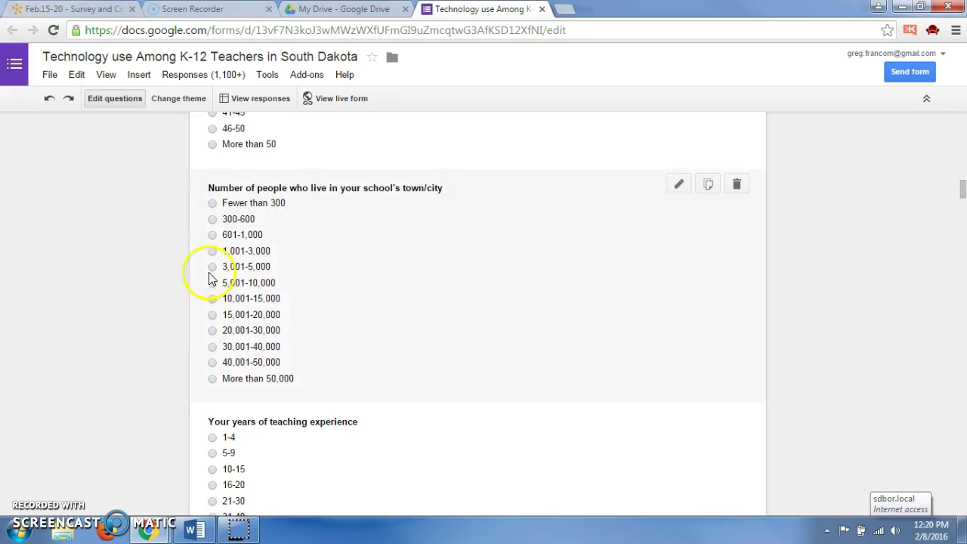
pyautogui.scroll(-5, 108, 367)
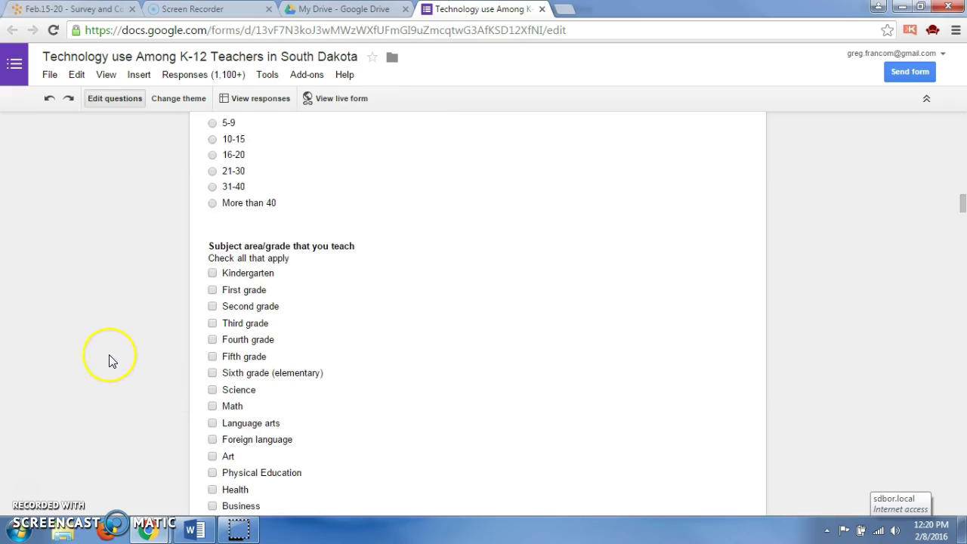
pyautogui.scroll(1, 110, 363)
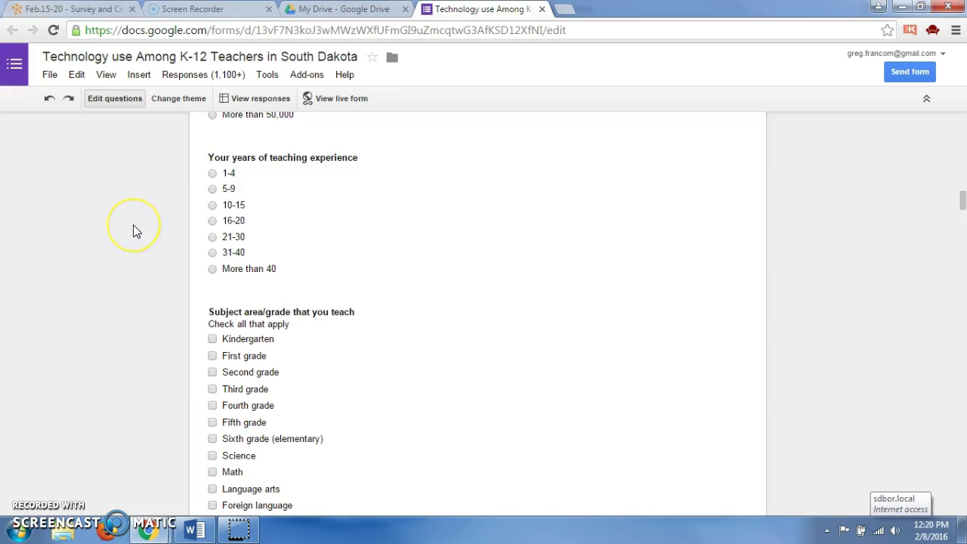
pyautogui.scroll(20, 136, 230)
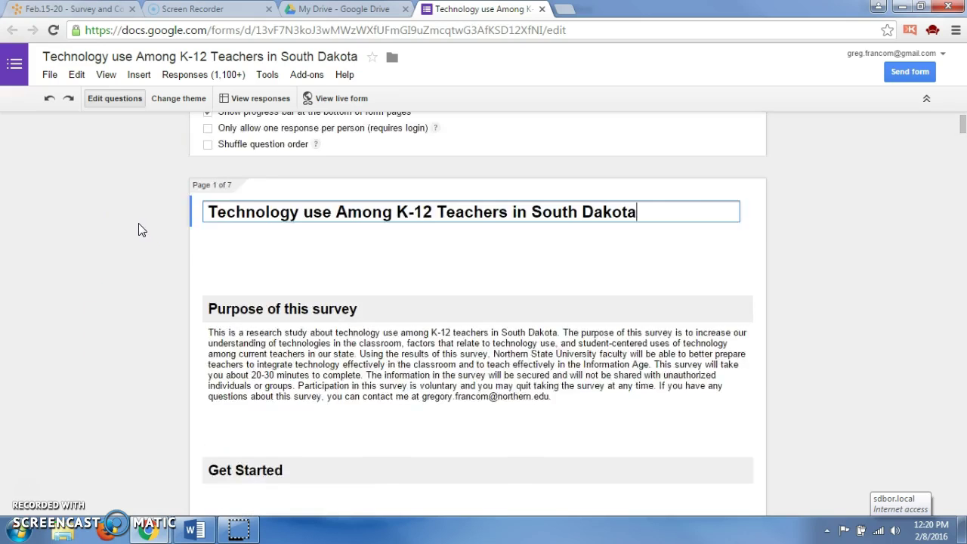
# Add an untitled multiple-choice question with Option 1 after the consent question on page 1, reviewing the available question types.
pyautogui.scroll(-8, 139, 231)
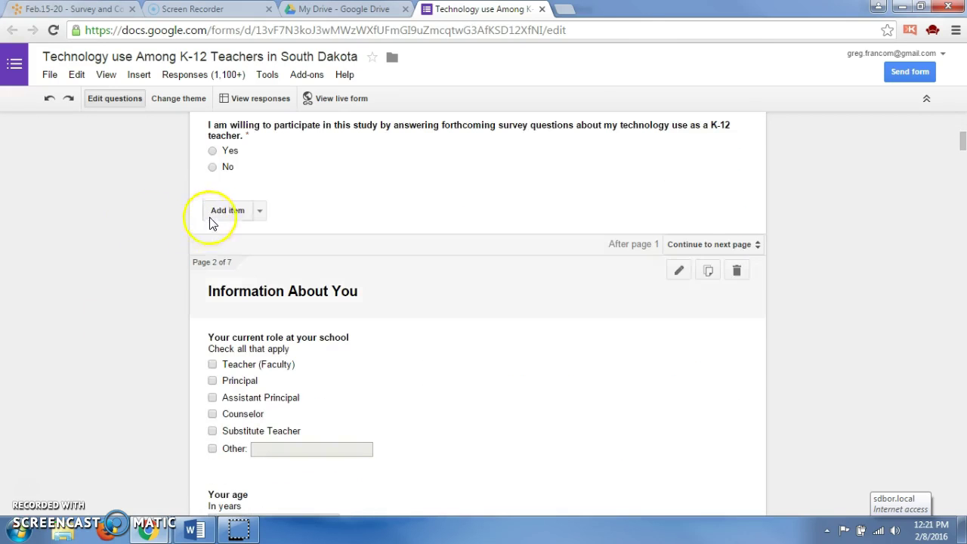
pyautogui.click(231, 210)
pyautogui.click(313, 219)
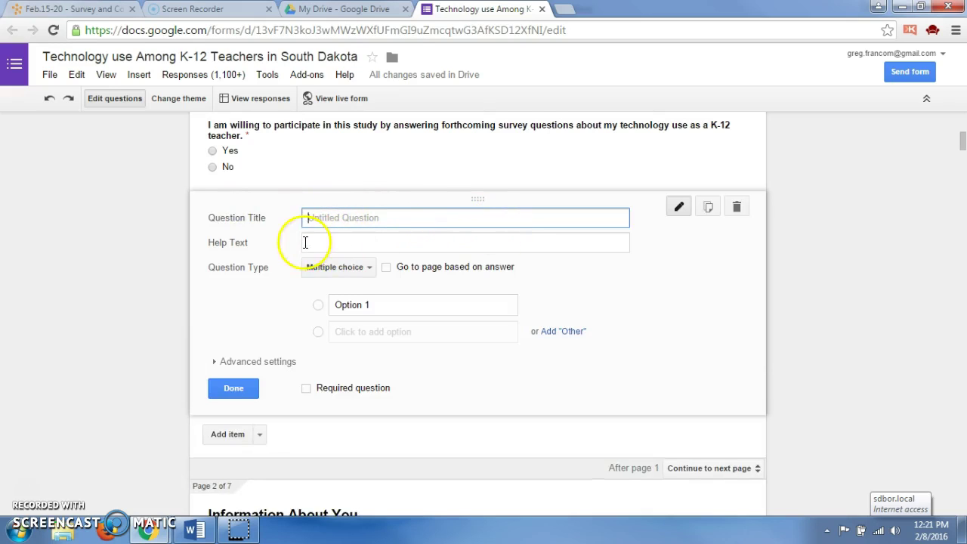
pyautogui.click(316, 270)
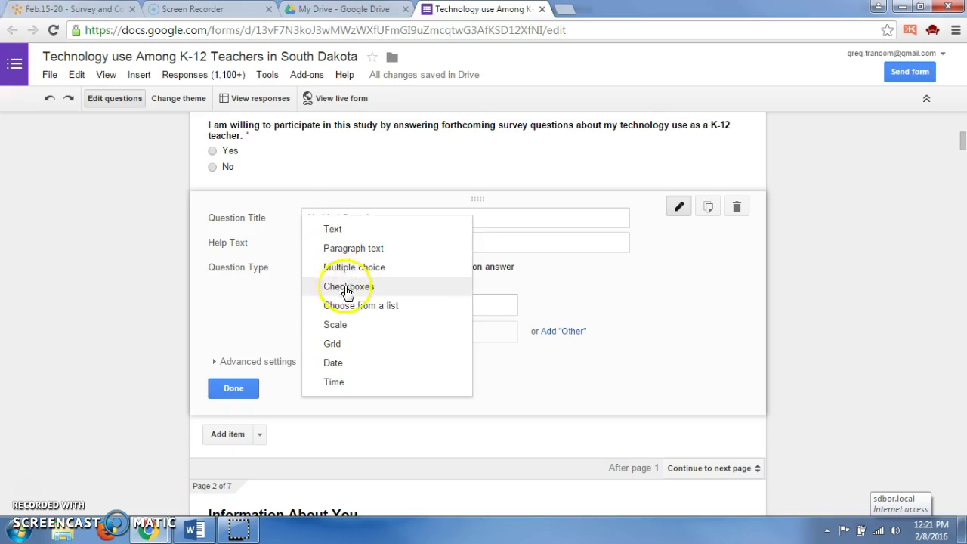
pyautogui.click(141, 300)
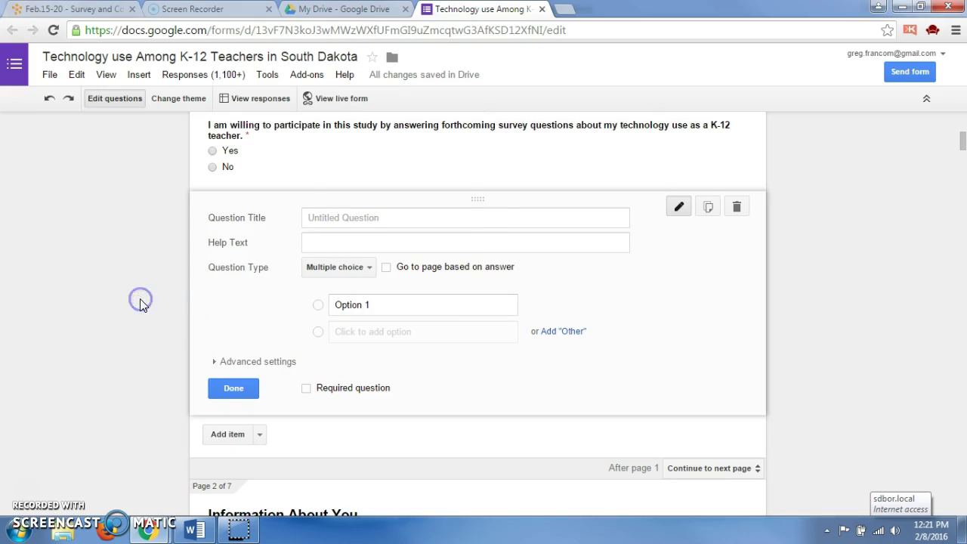
pyautogui.click(235, 390)
pyautogui.click(97, 202)
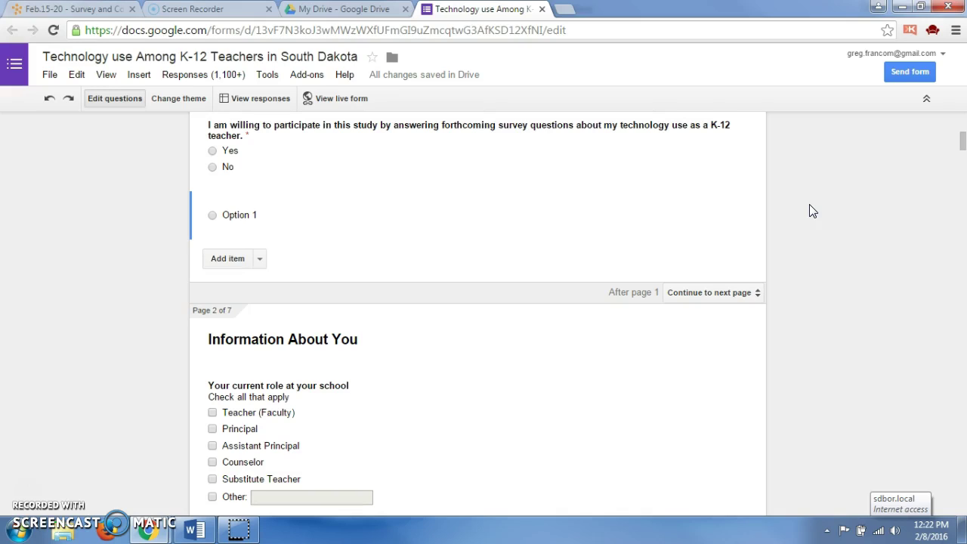
# Examine the survey's grids on technology hardware use and its agreement-scale questions about classroom technology.
pyautogui.click(24, 502)
pyautogui.scroll(-20, 878, 313)
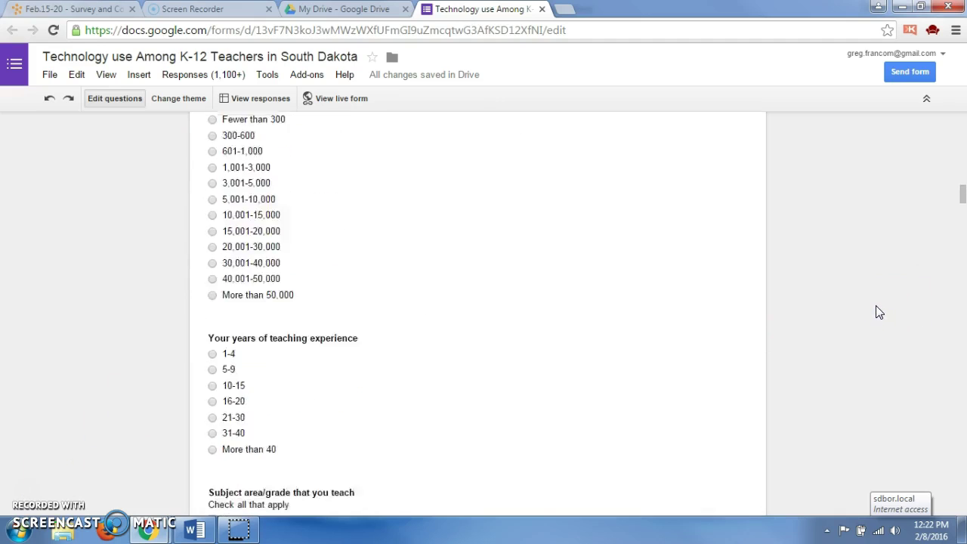
pyautogui.scroll(-20, 875, 312)
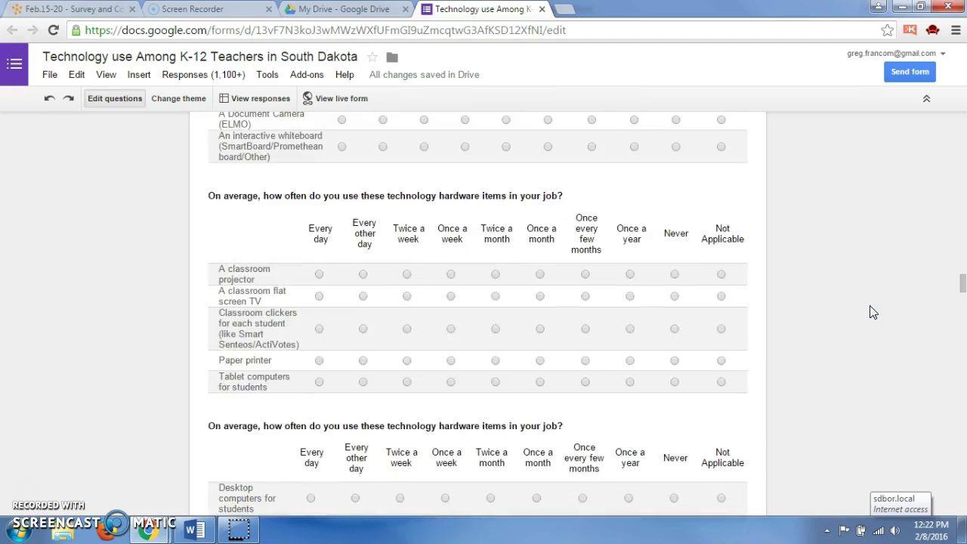
pyautogui.scroll(-8, 866, 310)
pyautogui.scroll(4, 864, 310)
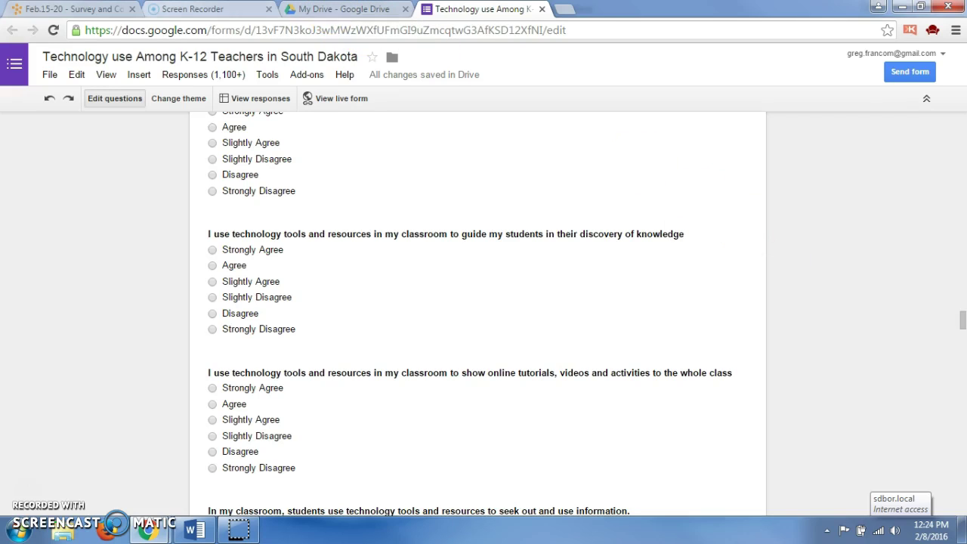
# Switch back to the course site and review the APA citations discussion and the Preliminary Literature Review assignment with its rubric.
pyautogui.click(89, 9)
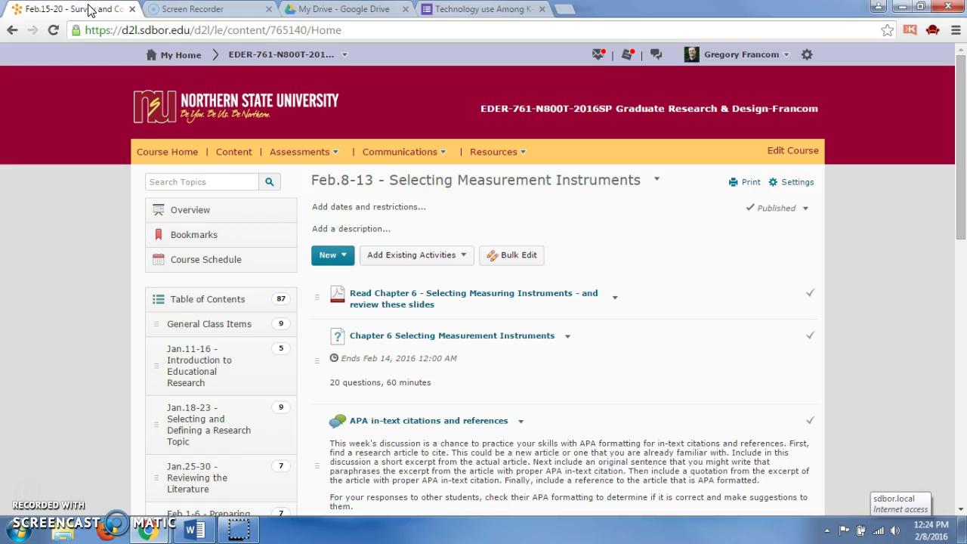
pyautogui.click(871, 398)
pyautogui.scroll(-3, 867, 398)
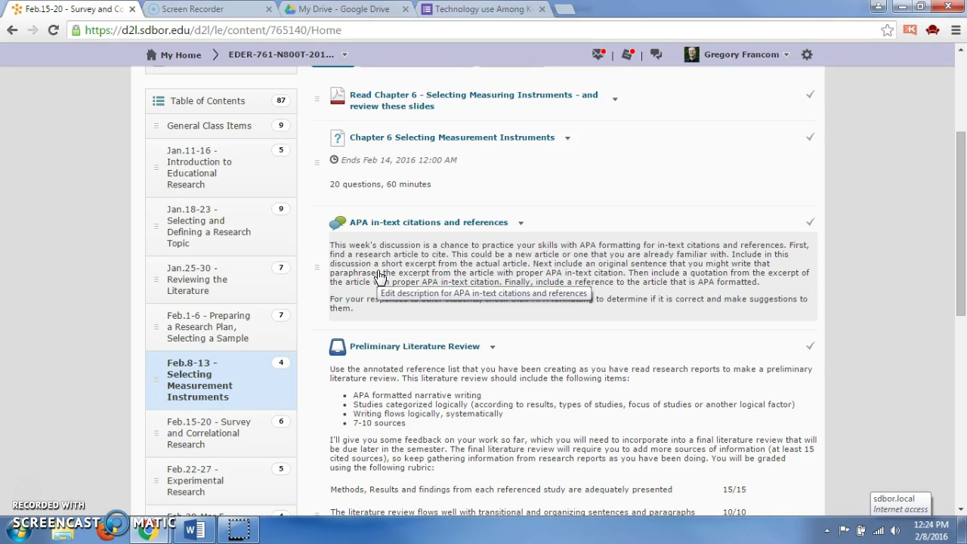
pyautogui.click(874, 291)
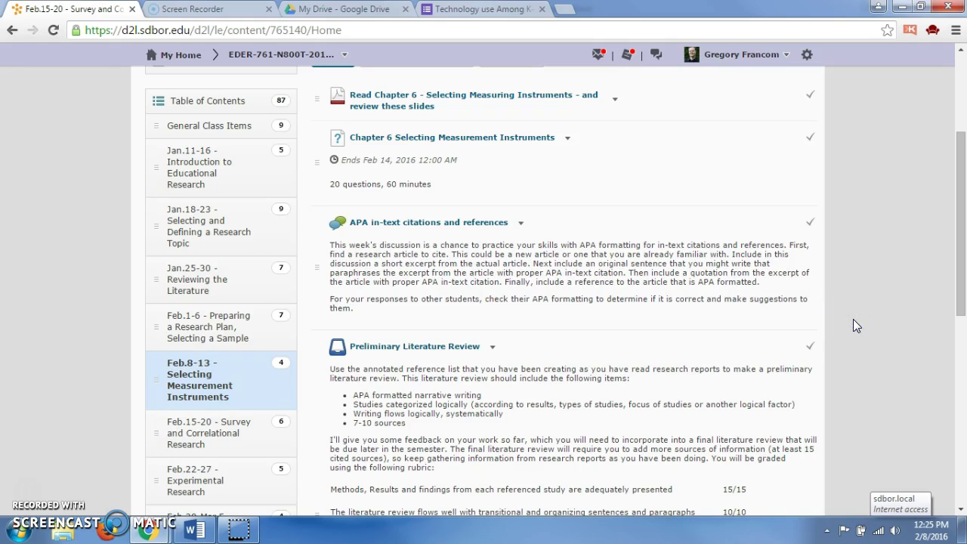
pyautogui.scroll(-4, 853, 319)
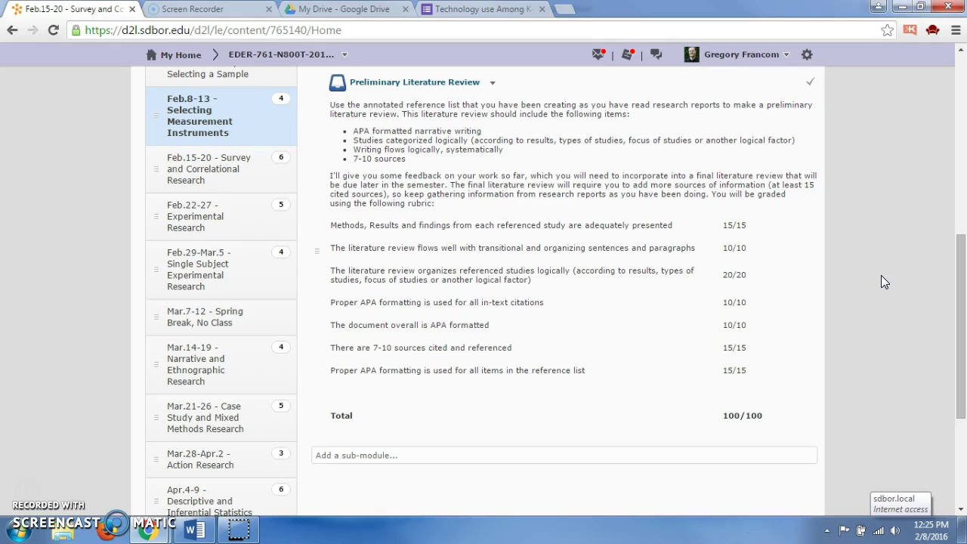
pyautogui.scroll(4, 871, 281)
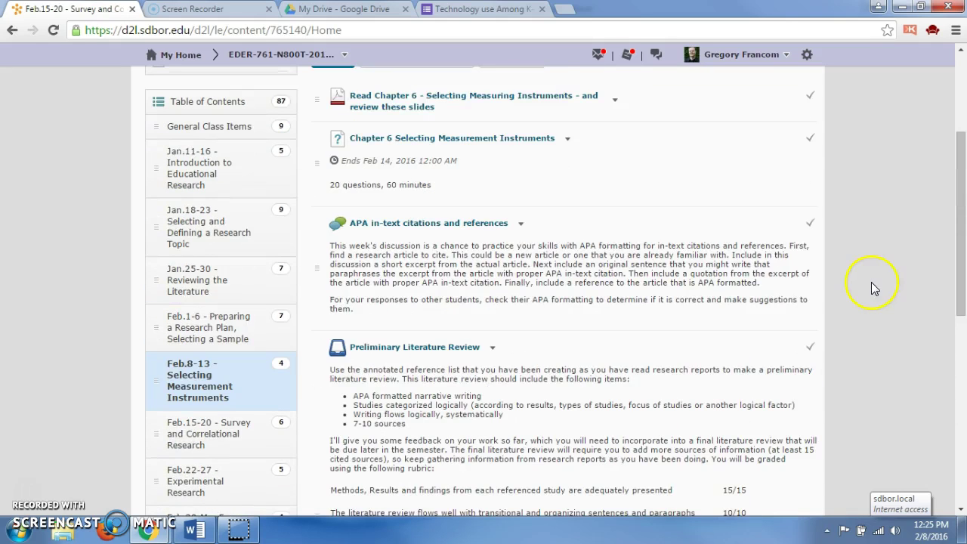
# Browse the Sample Papers (APA) under General Class Items and open the Meta Analysis Death Dying paper.
pyautogui.click(229, 125)
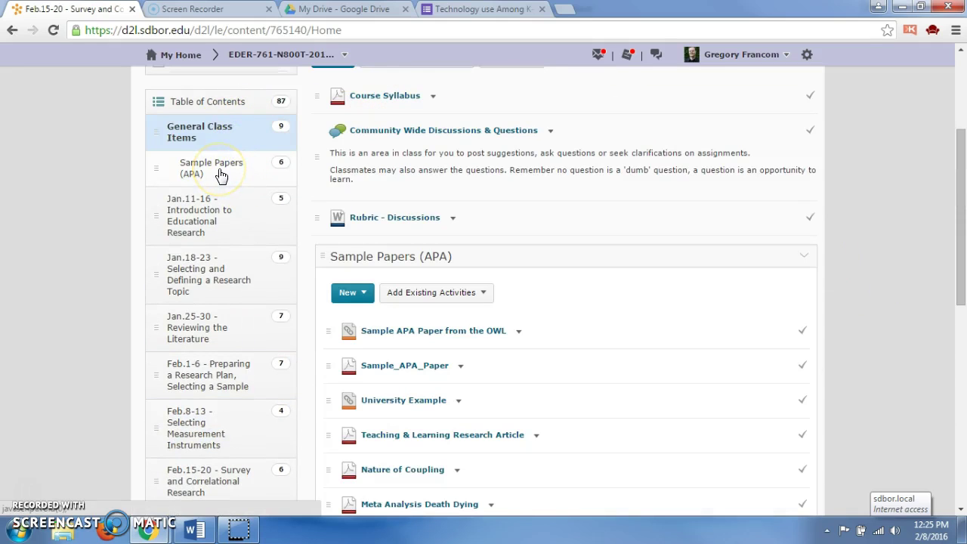
pyautogui.click(220, 174)
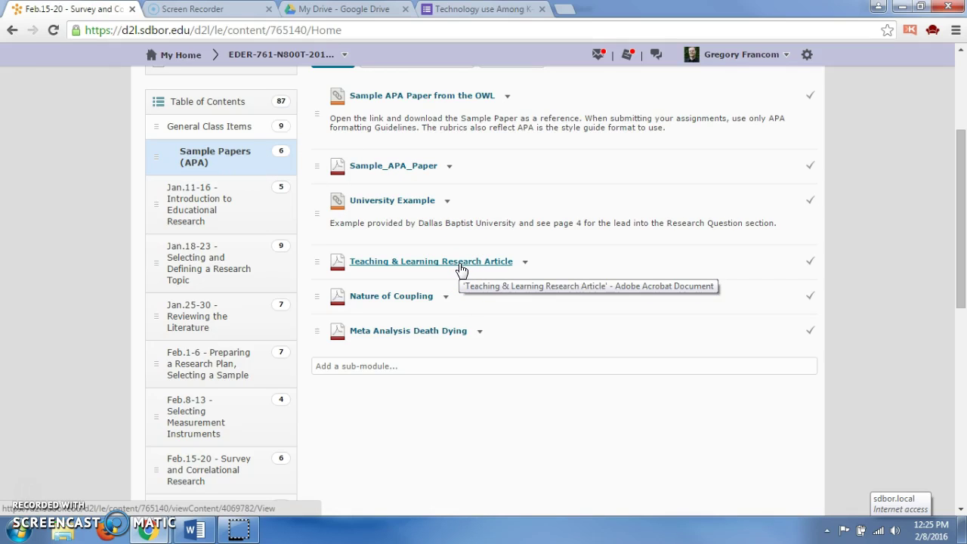
pyautogui.click(242, 132)
pyautogui.click(280, 130)
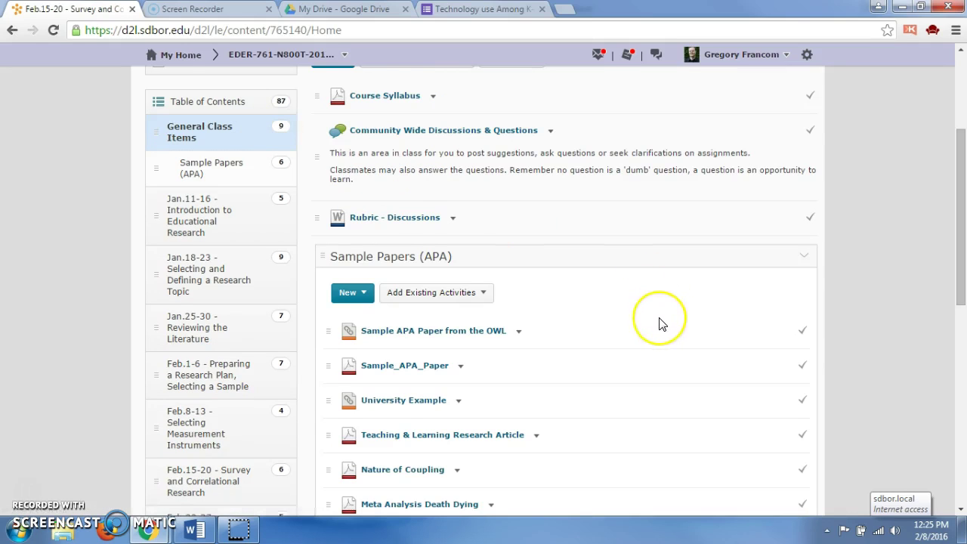
pyautogui.scroll(-1, 658, 324)
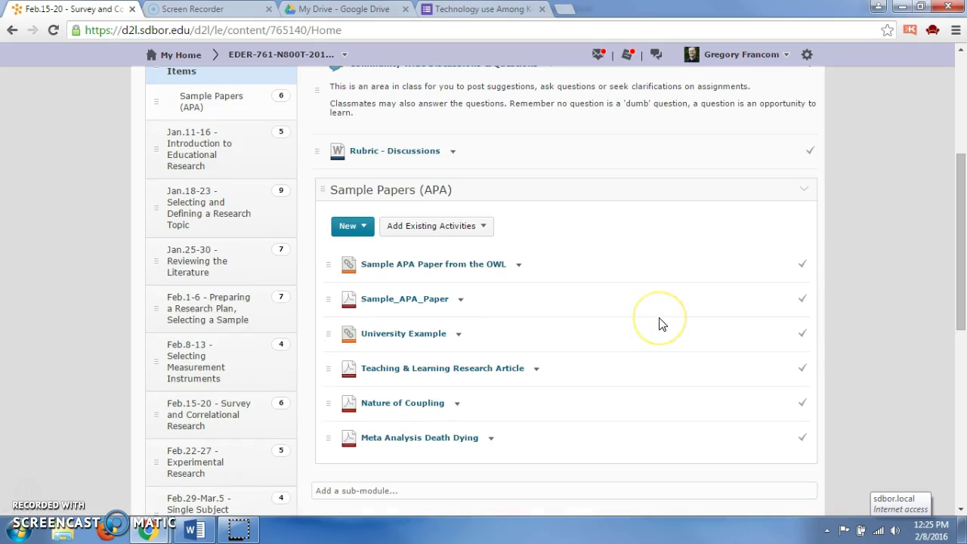
pyautogui.click(431, 443)
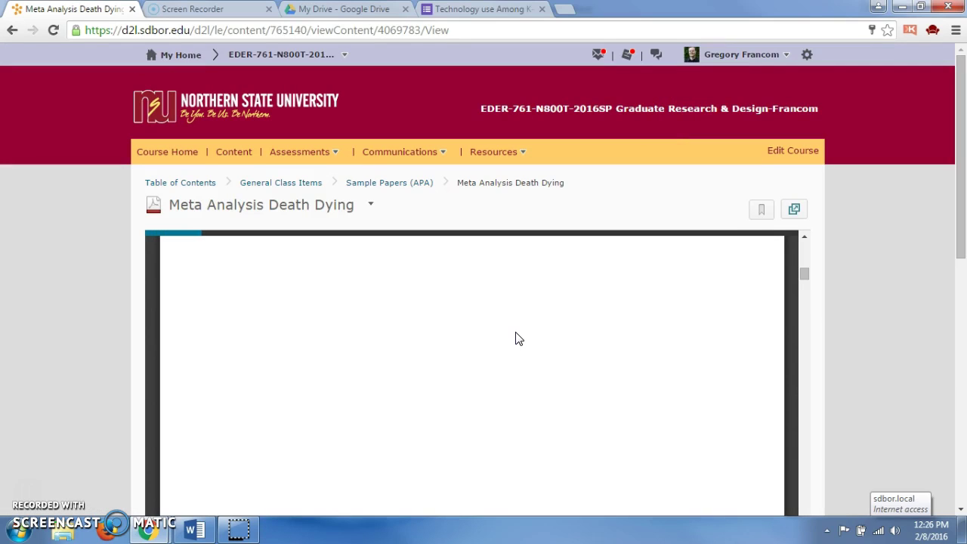
pyautogui.click(507, 321)
# Return to the Feb.8-13 Selecting Measurement Instruments module through the course's table of contents.
pyautogui.click(254, 182)
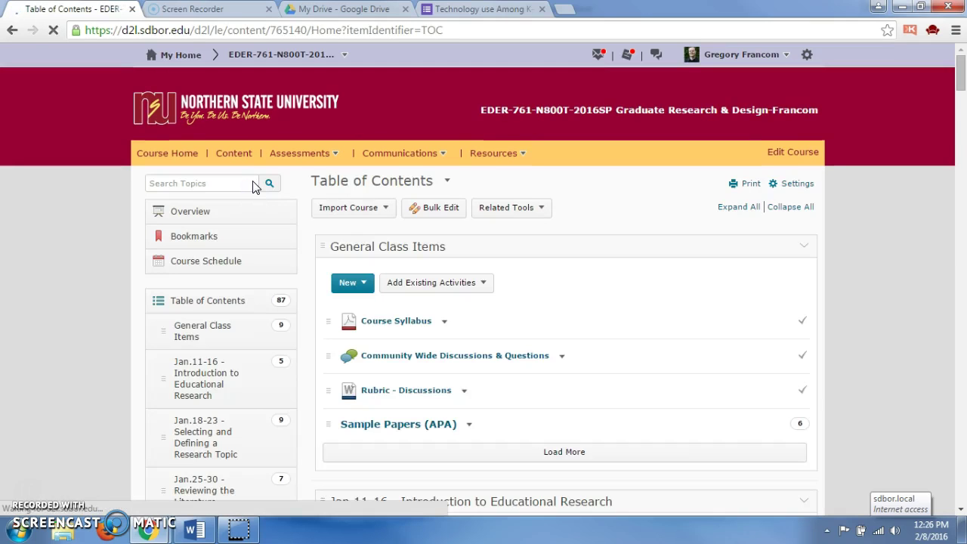
pyautogui.scroll(-3, 347, 332)
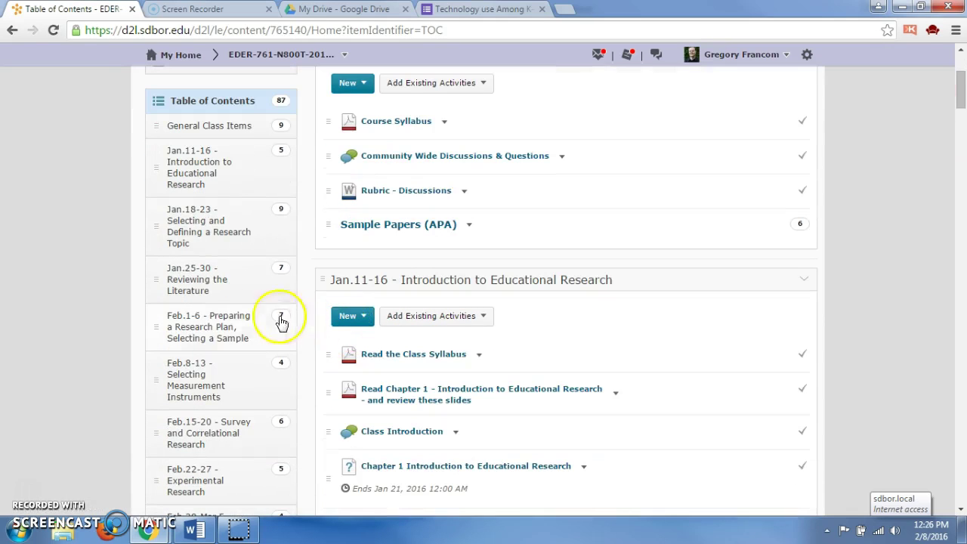
pyautogui.click(210, 379)
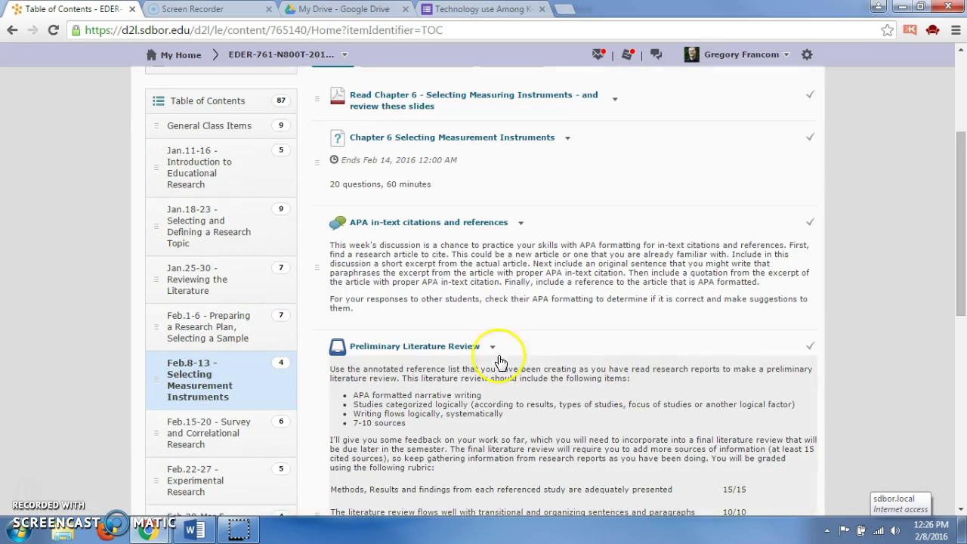